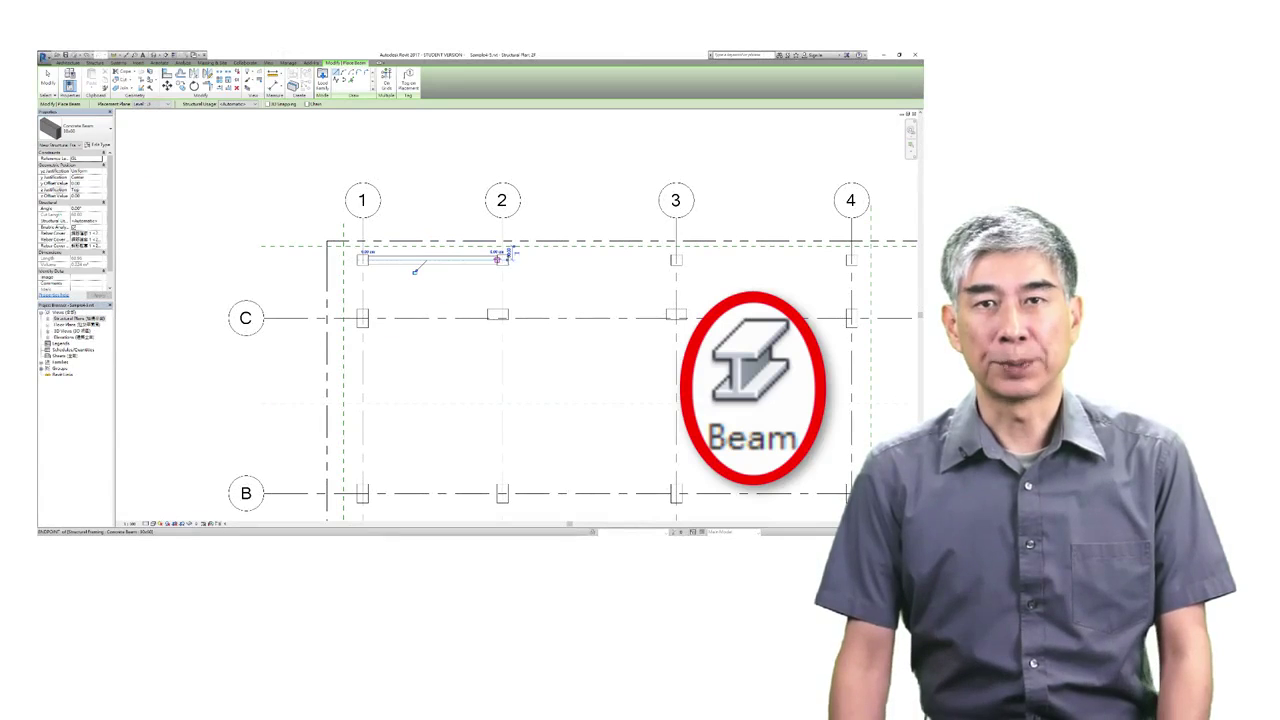
Finish the concrete beam between the upper columns on grids 1 and 2 and align its upper edge with the column face.
left_click(501, 260)
key("Escape")
key("Escape")
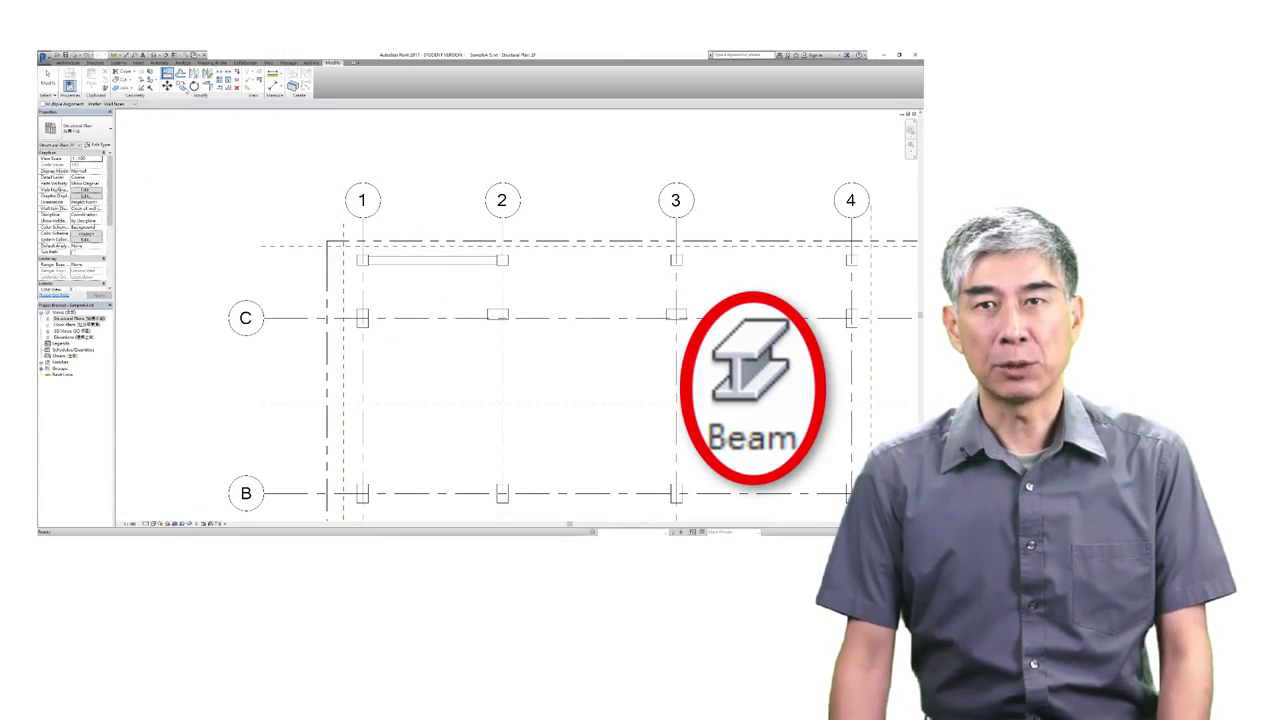
left_click(383, 261)
key("Escape")
key("Escape")
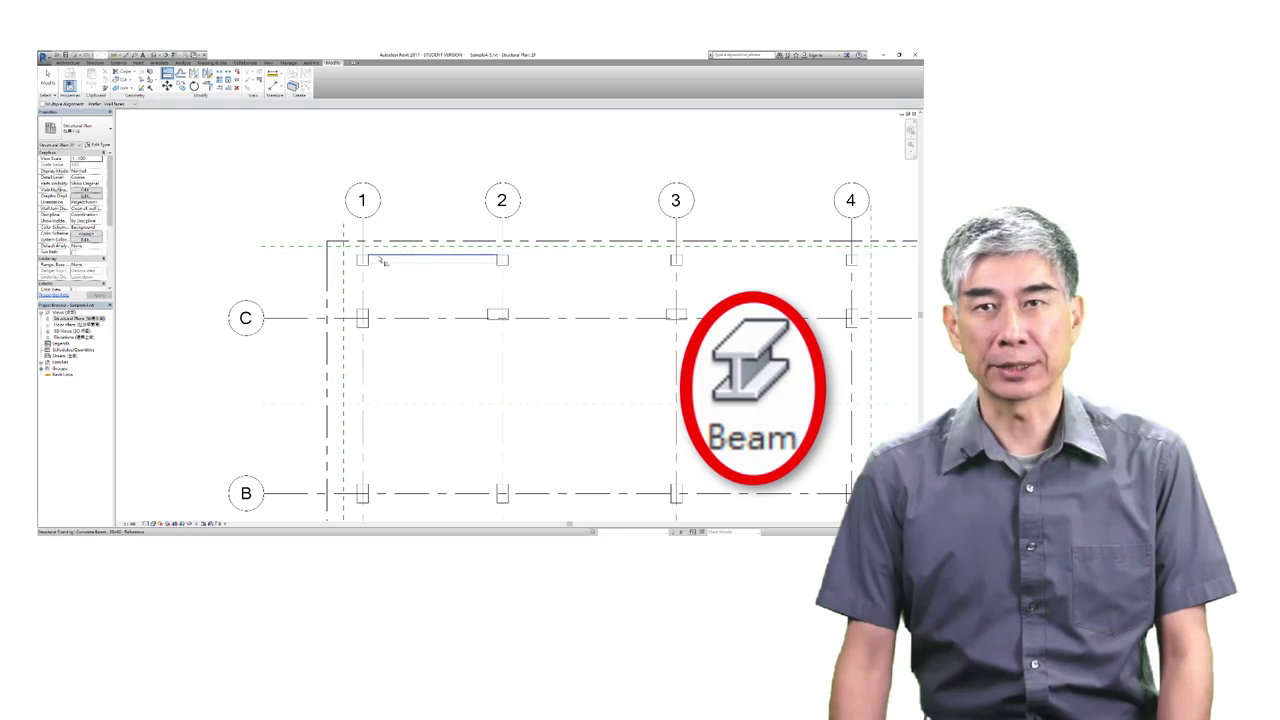
Start another beam, open its type properties and browse the family files without loading one.
left_click(95, 63)
left_click(69, 78)
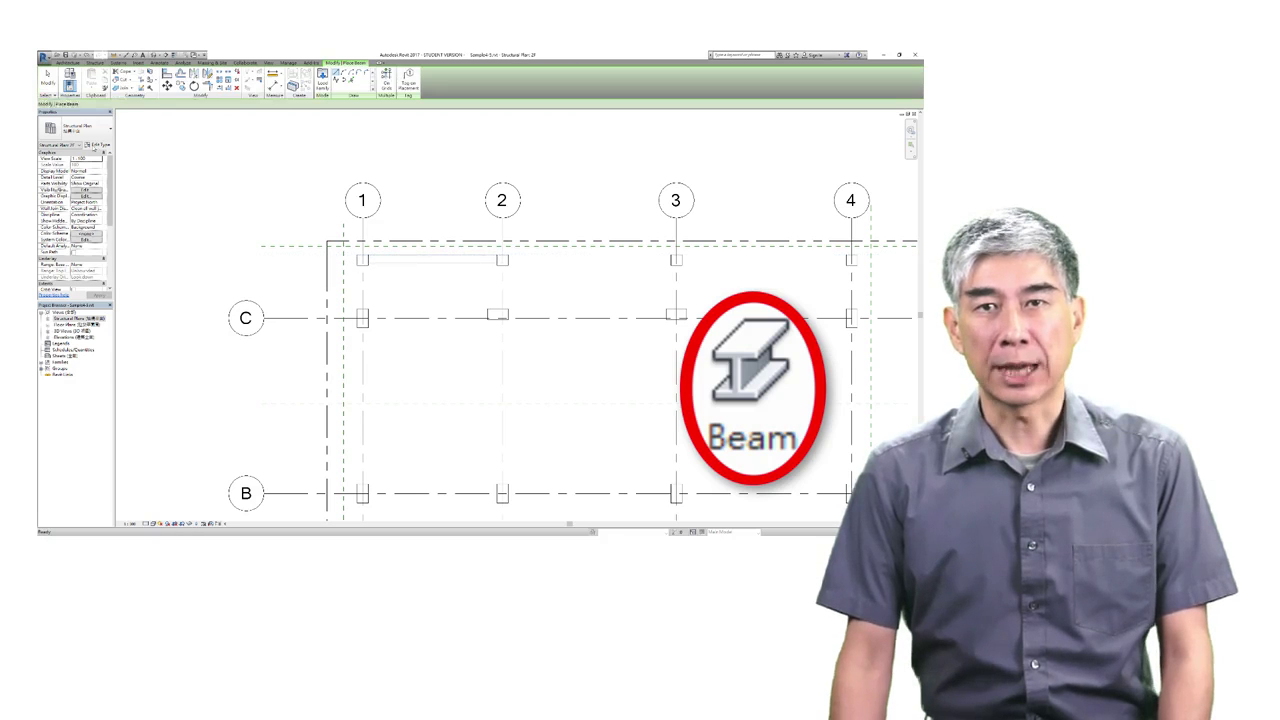
left_click(99, 147)
left_click(586, 208)
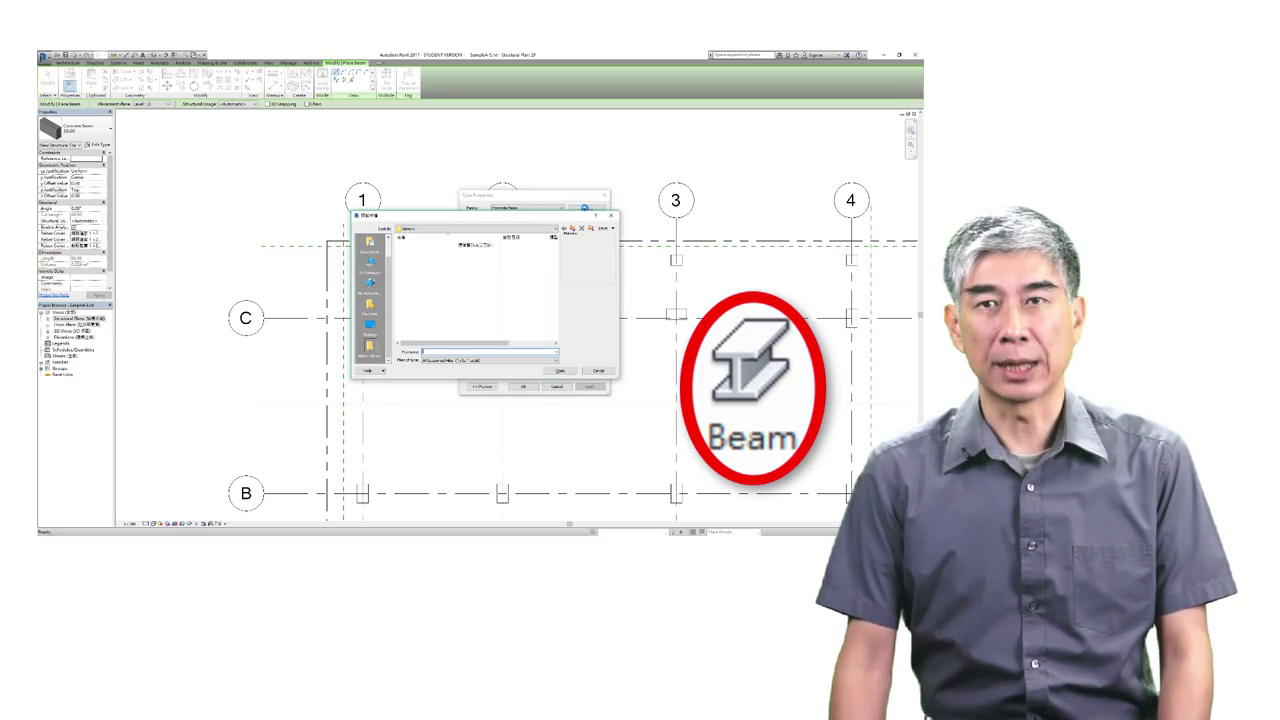
left_click(431, 272)
left_click(599, 371)
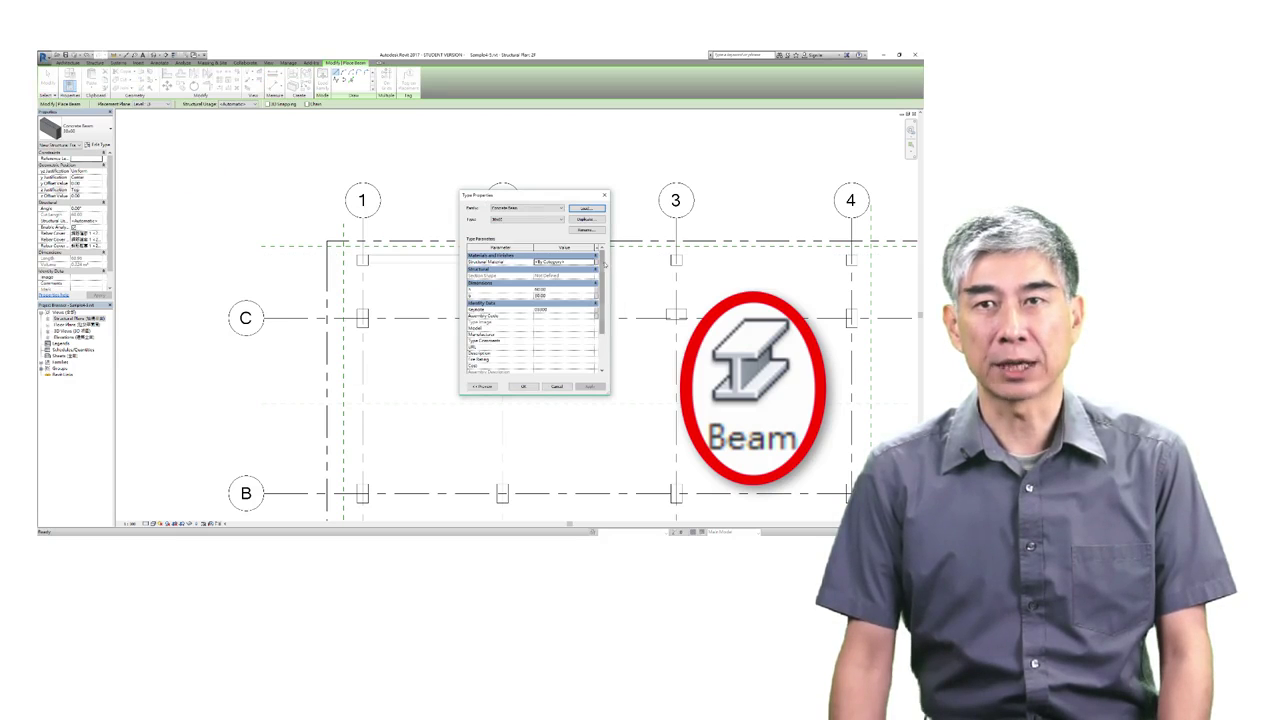
Duplicate the current concrete beam type under the suggested name and accept its type properties.
left_click(586, 219)
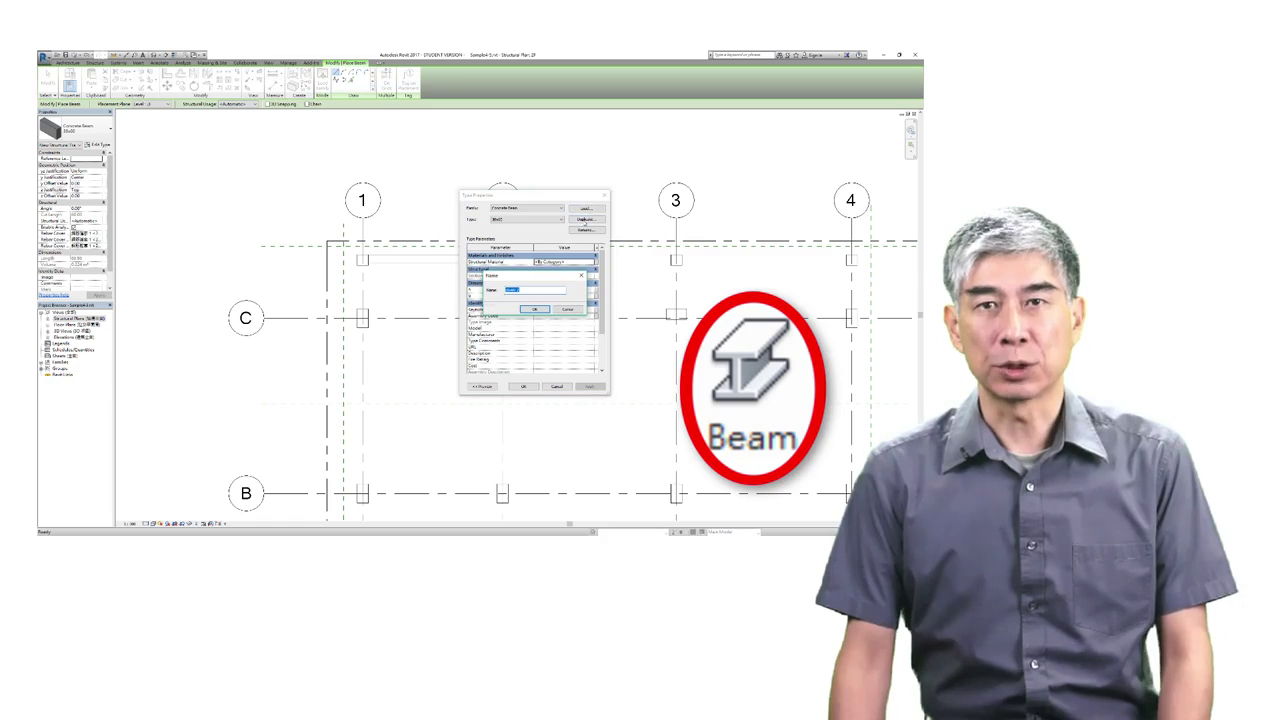
left_click(534, 309)
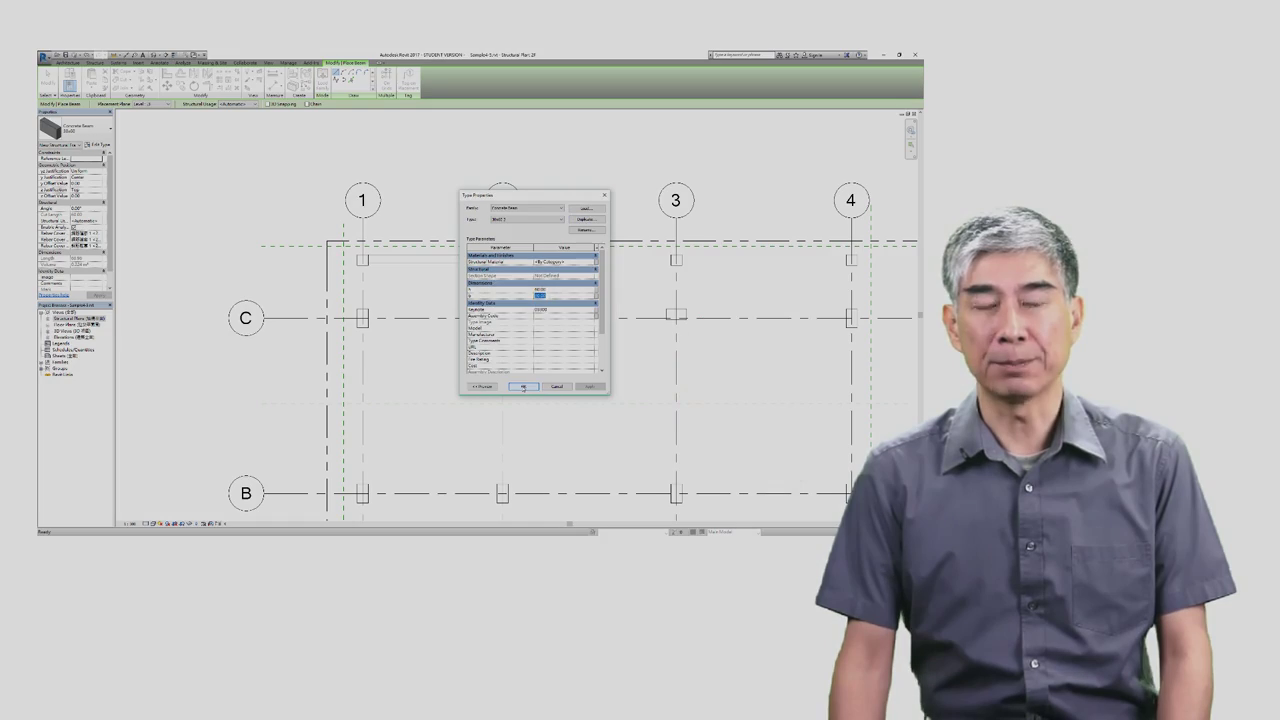
left_click(523, 387)
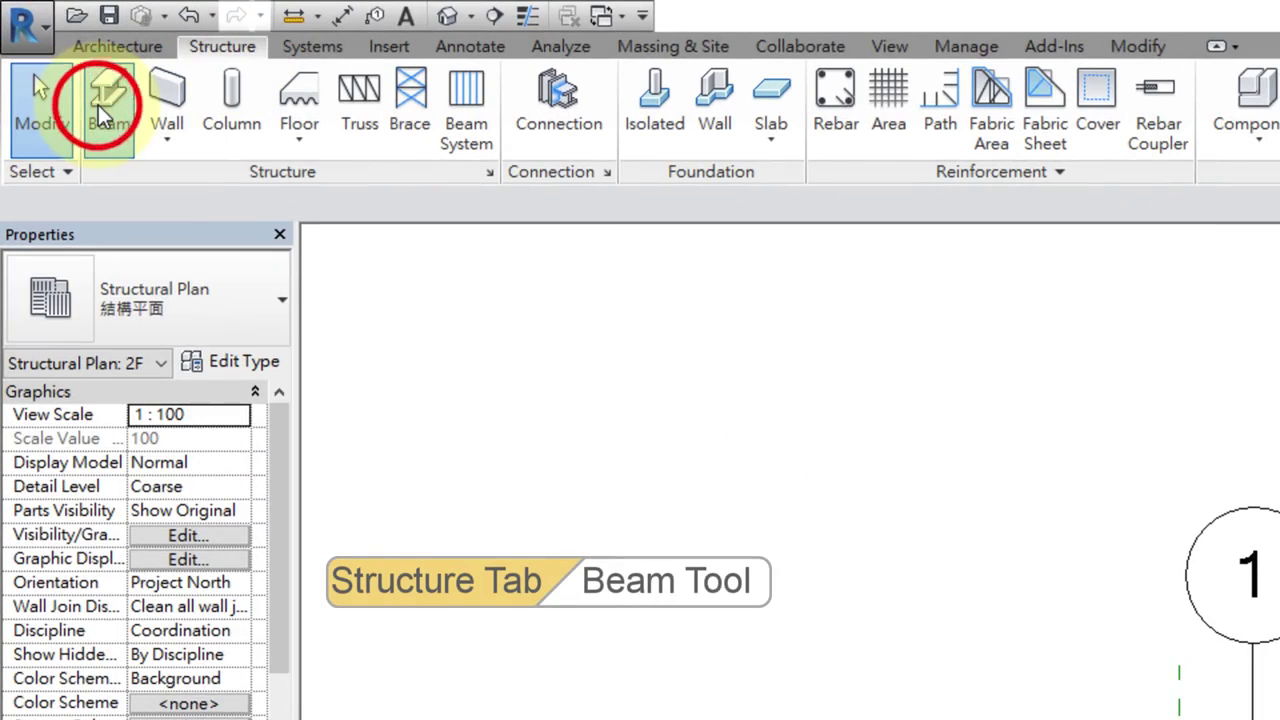
Place a 30x60 concrete beam on Level 2F between the facing sides of the uppermost columns on grids 1 and 2.
left_click(98, 105)
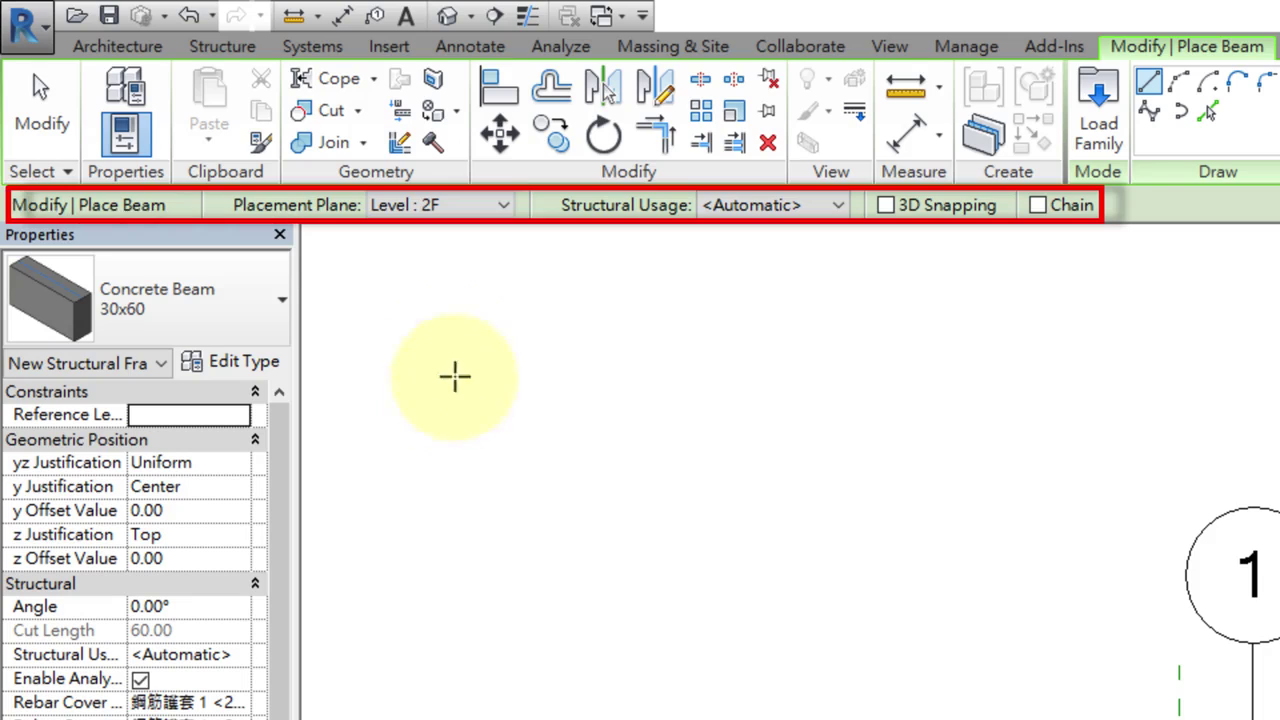
left_click(463, 210)
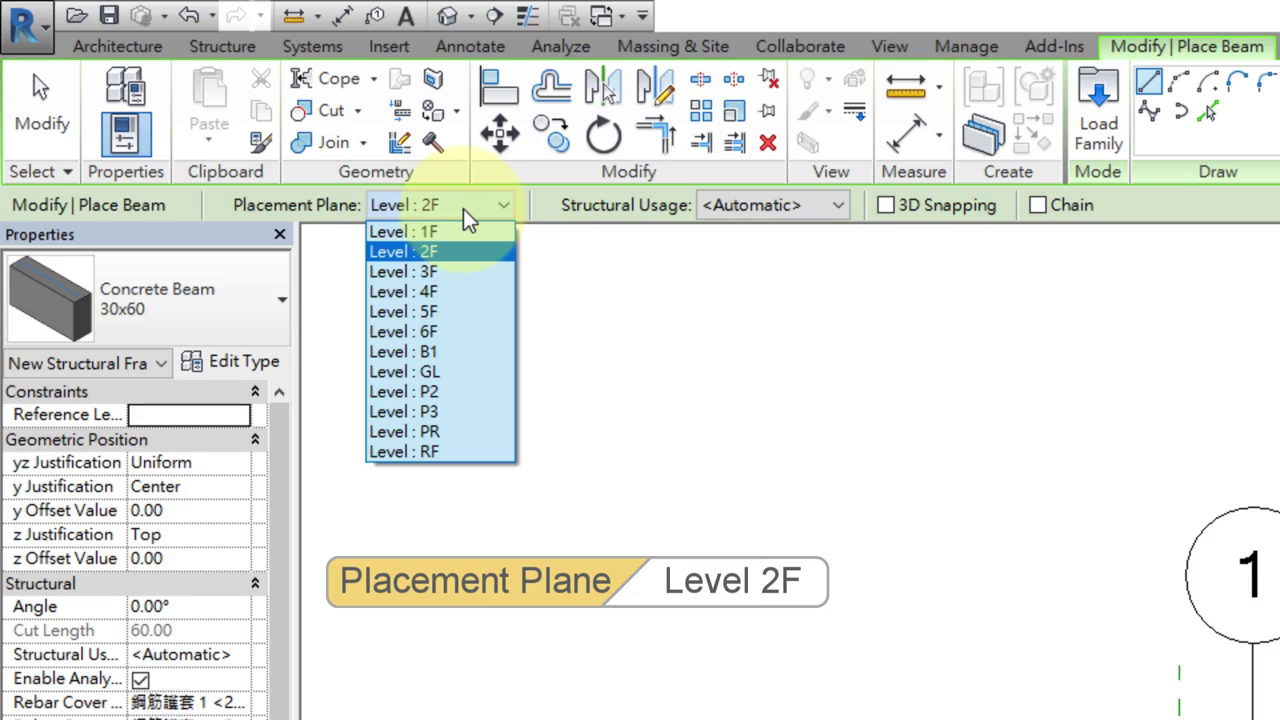
left_click(463, 208)
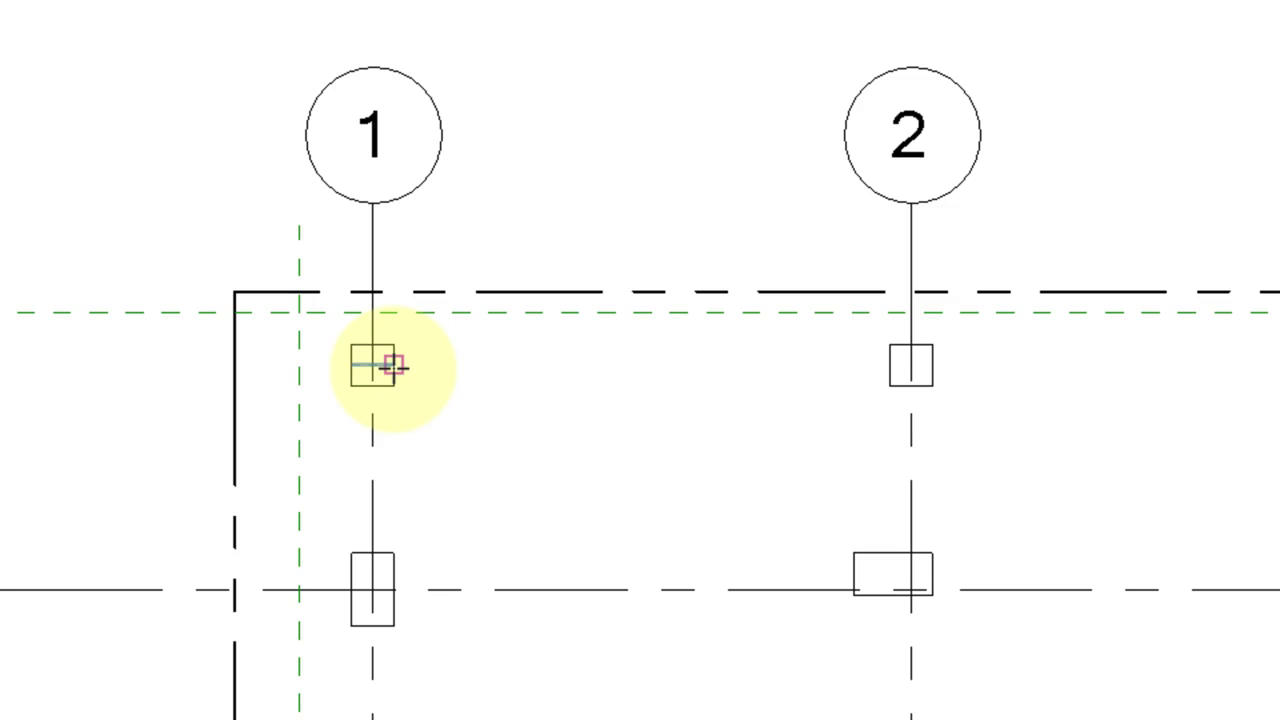
left_click(393, 366)
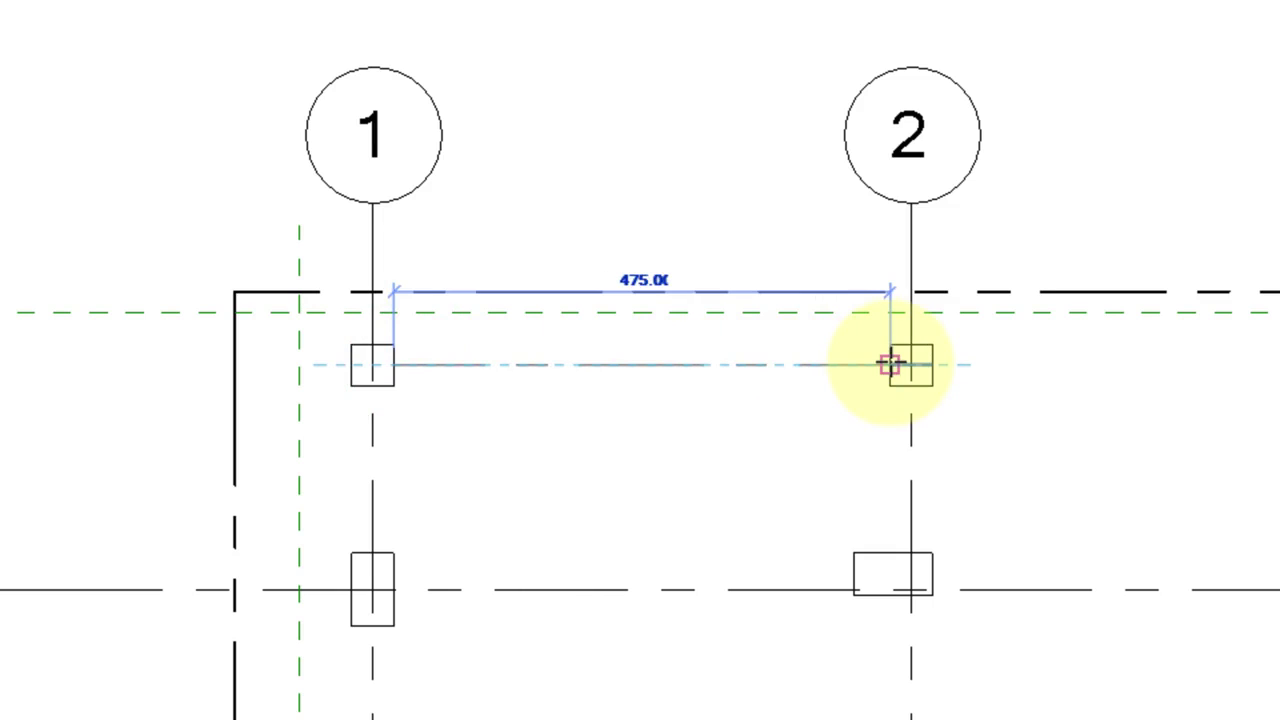
left_click(891, 364)
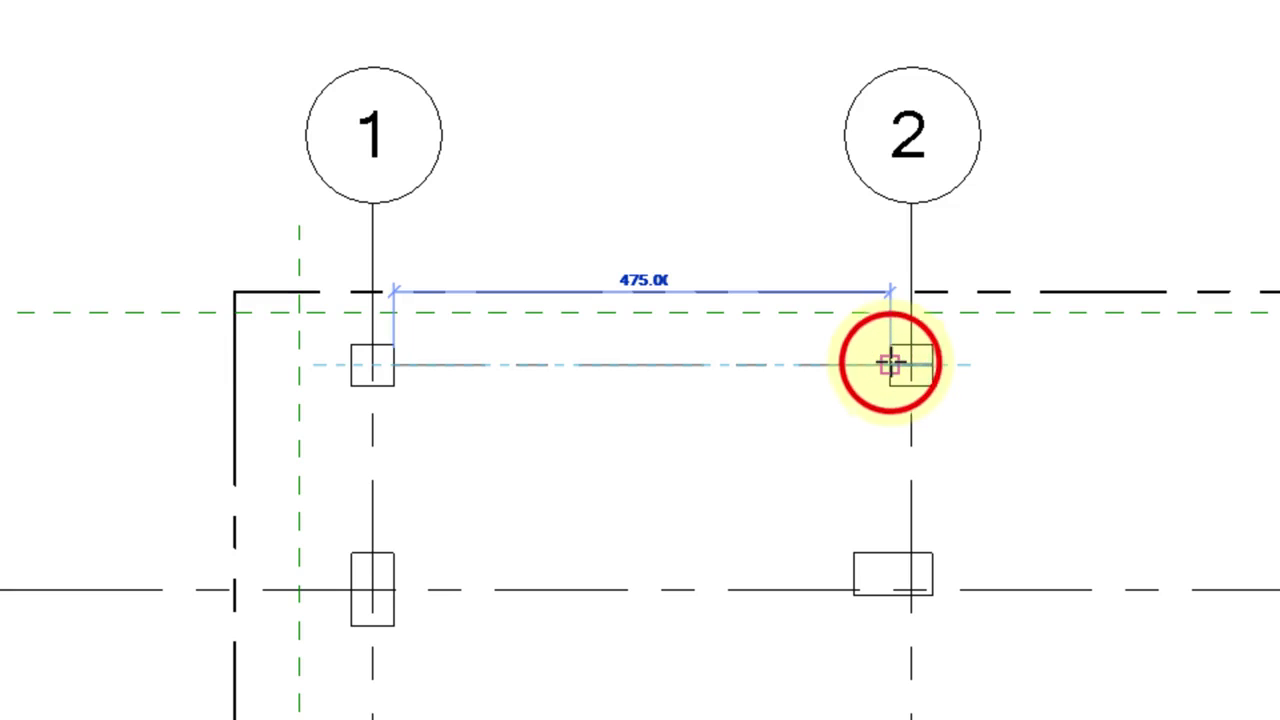
left_click(887, 364)
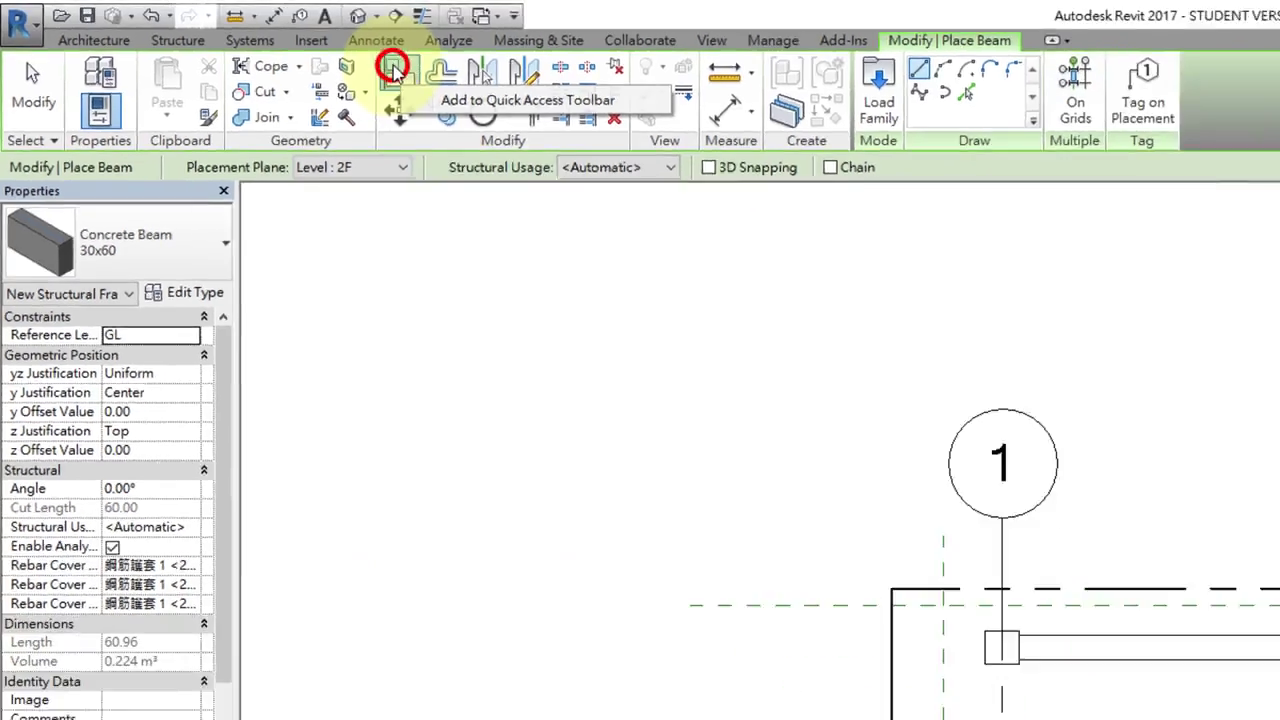
Align the beam's upper edge with the upper face of the column on grid 1.
left_click(501, 95)
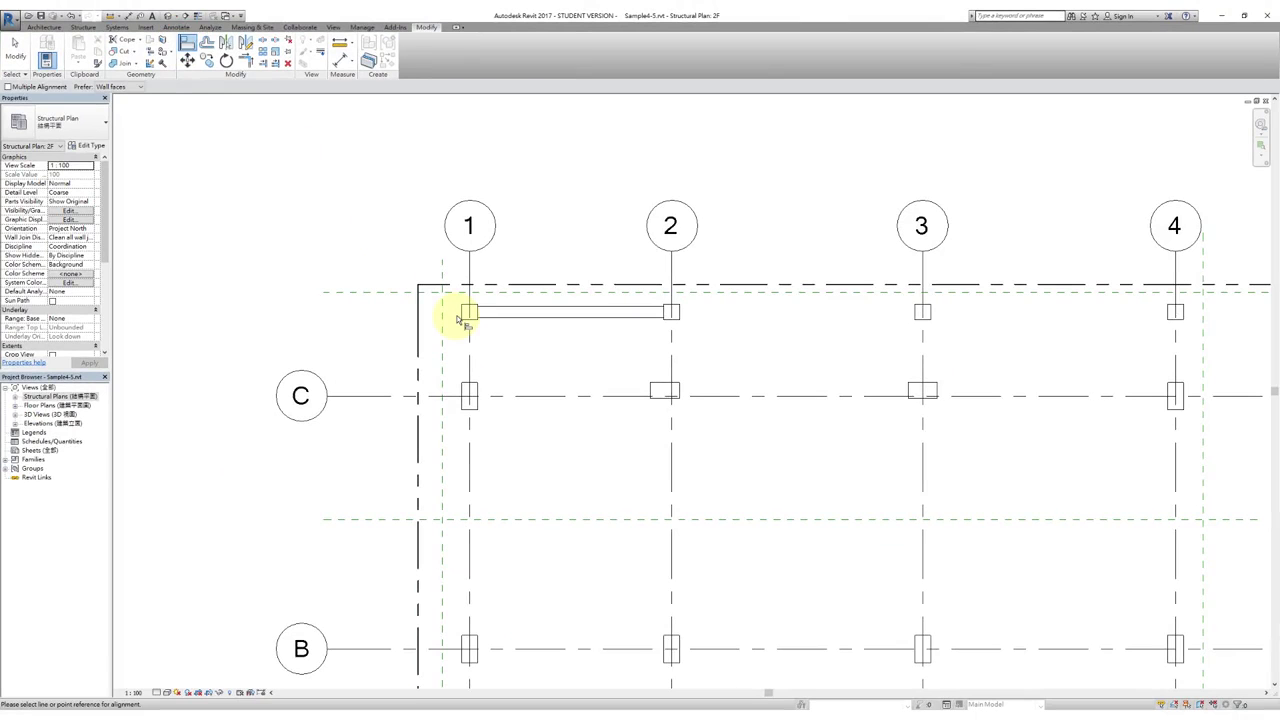
left_click(465, 309)
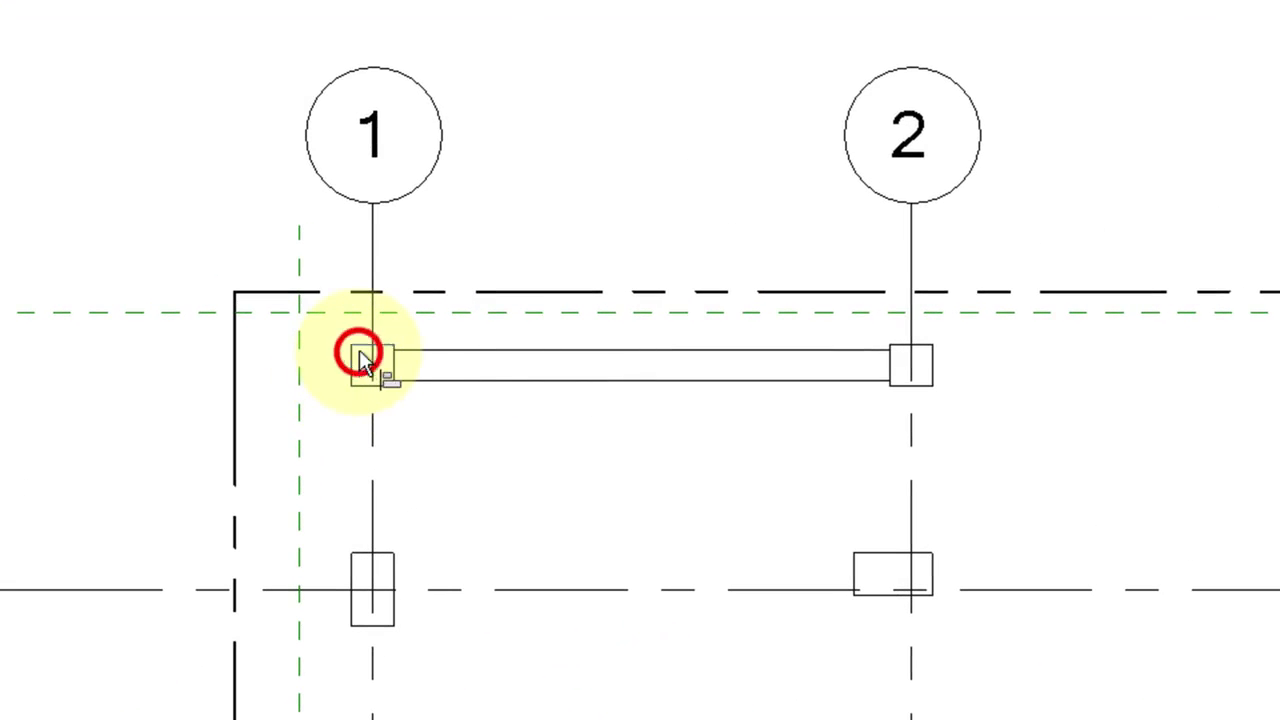
left_click(434, 350)
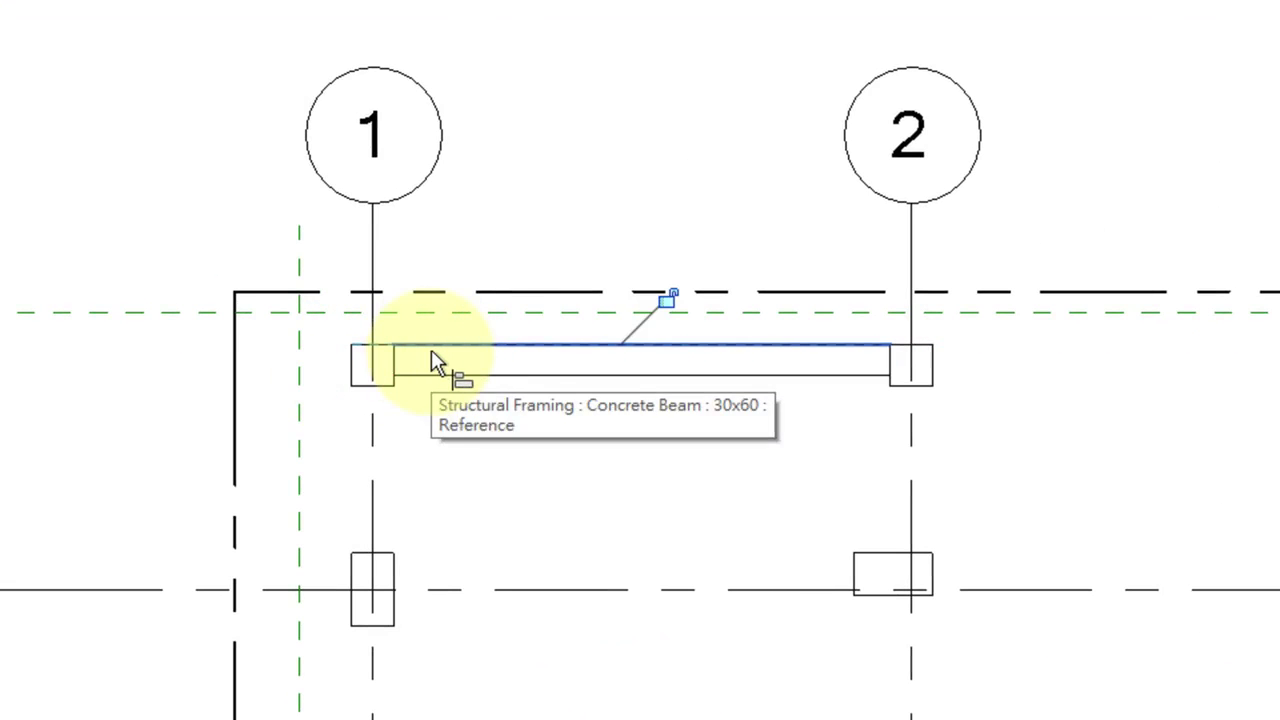
key("Escape")
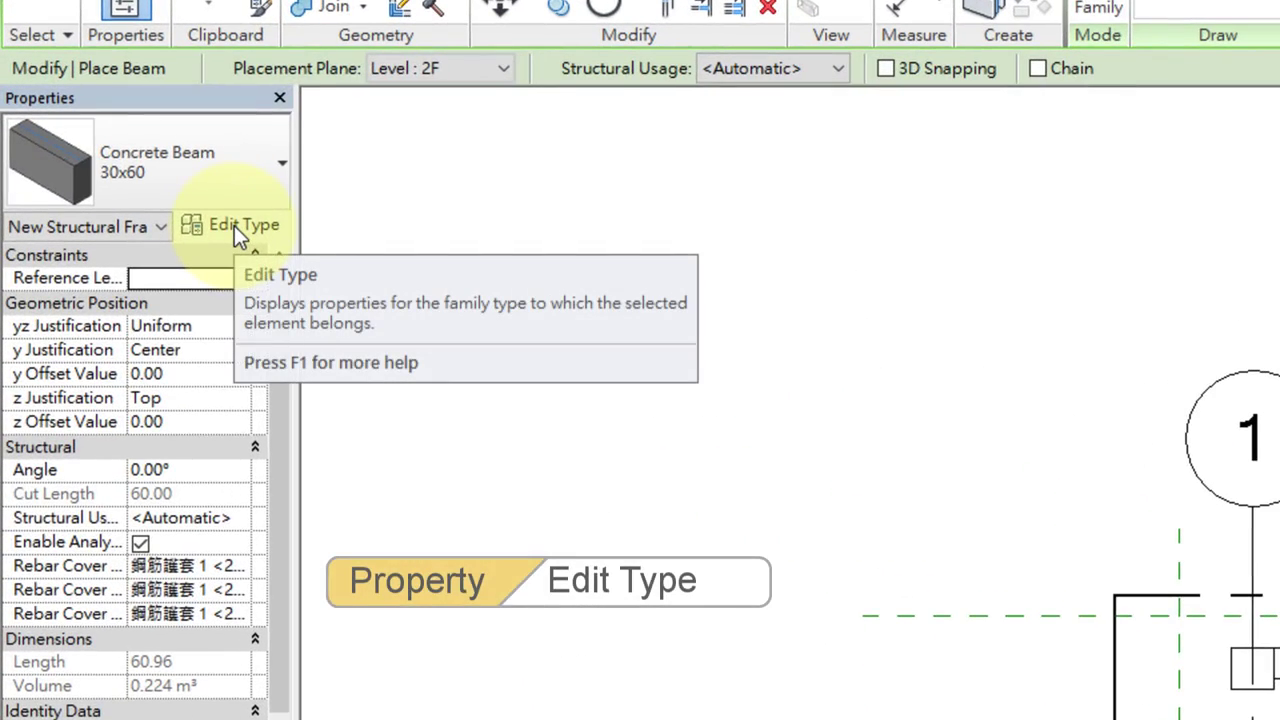
Open the beam's type properties and preview Concrete Beam.rfa in the Documents folder without loading it.
left_click(234, 224)
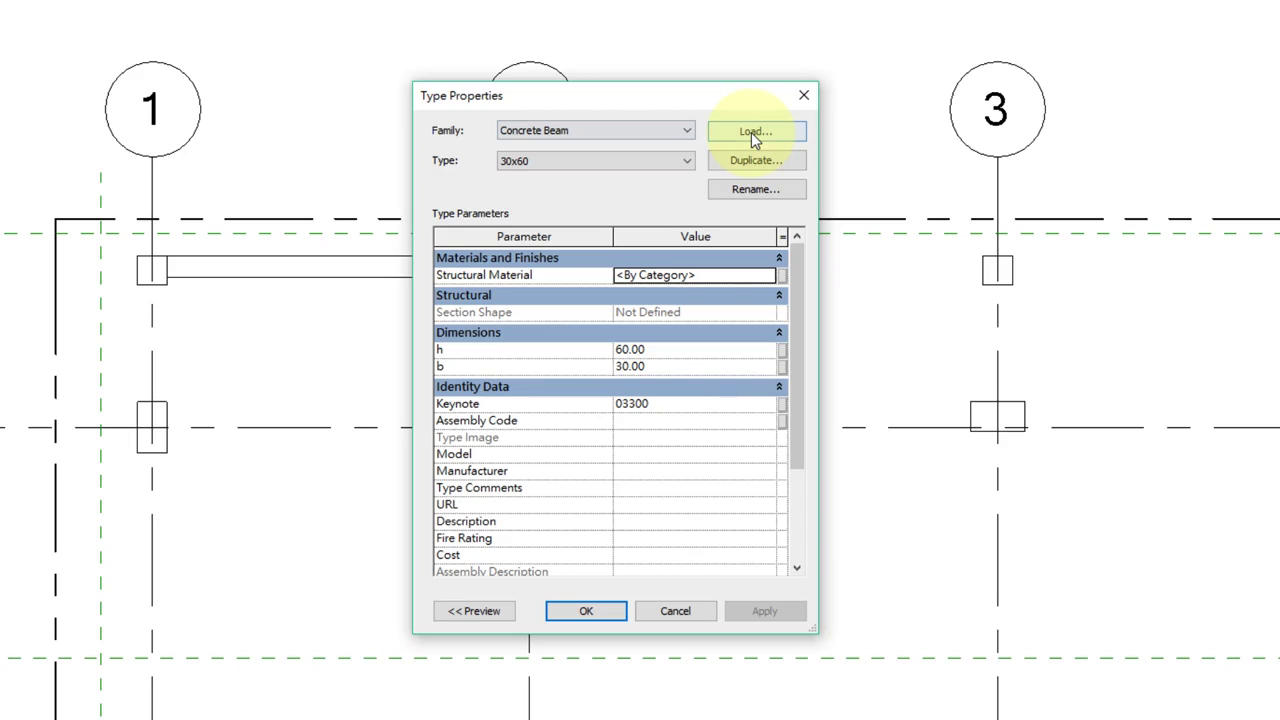
left_click(751, 132)
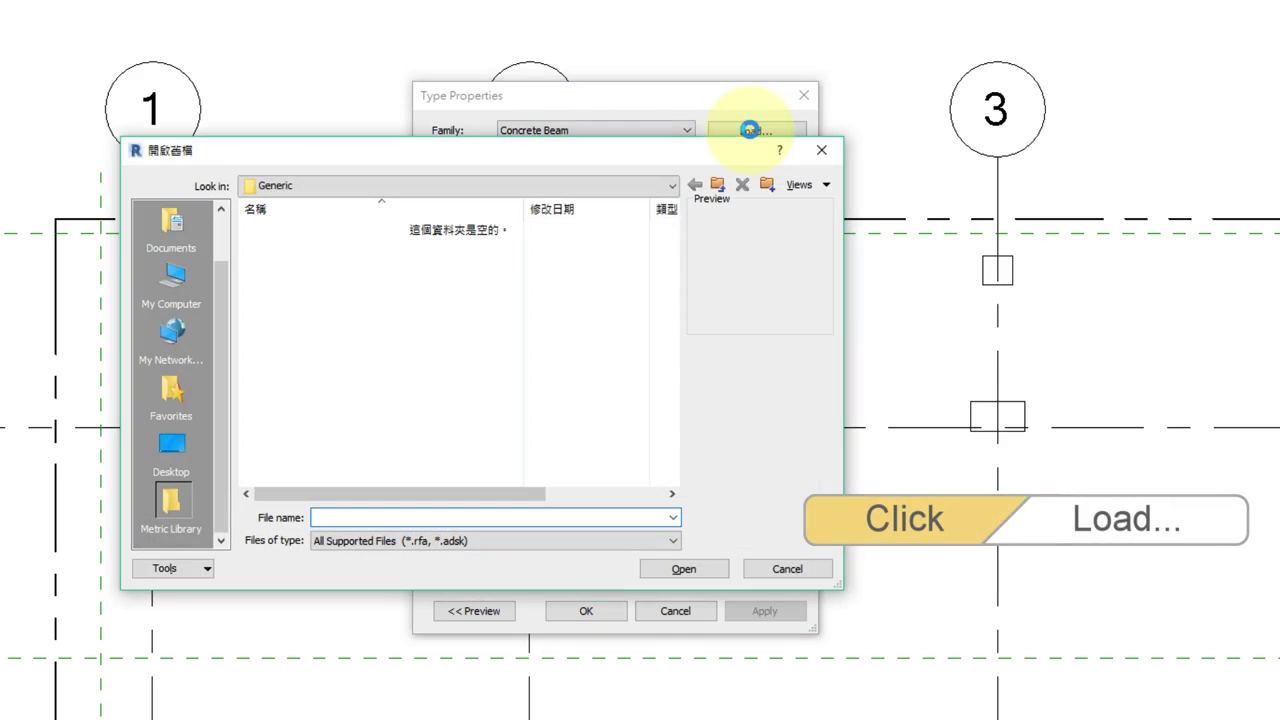
left_click(190, 230)
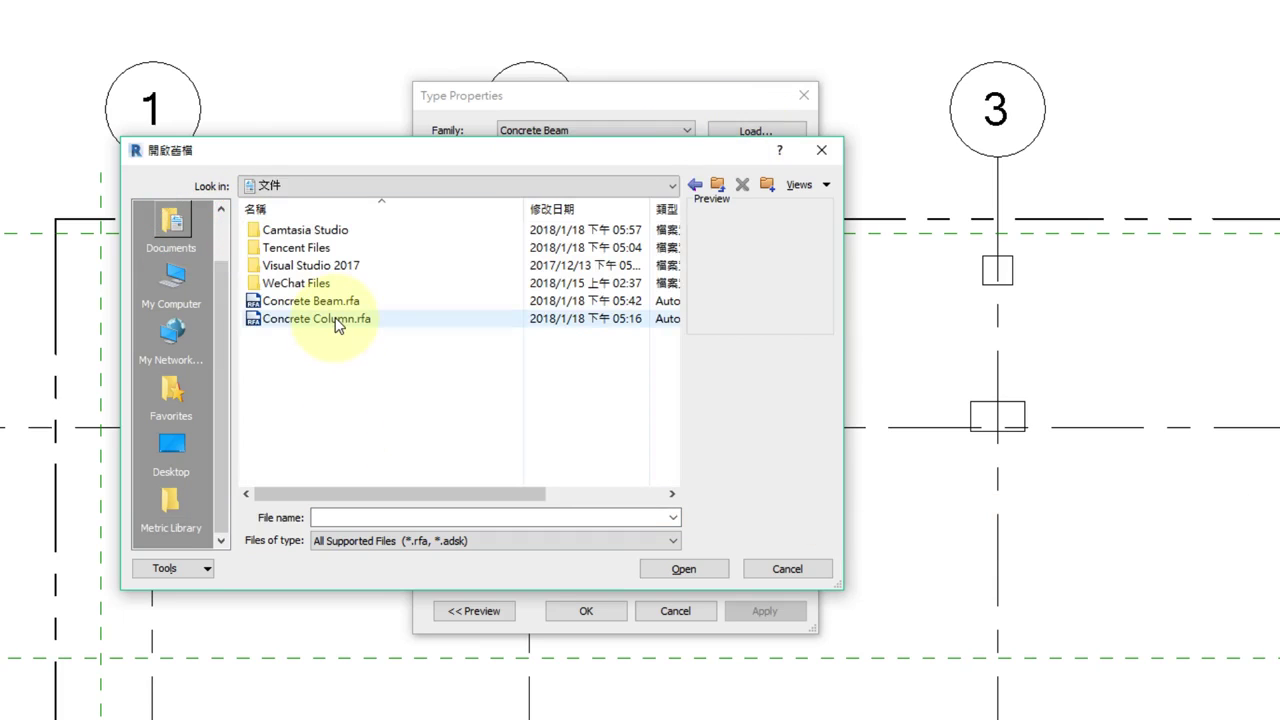
left_click(338, 299)
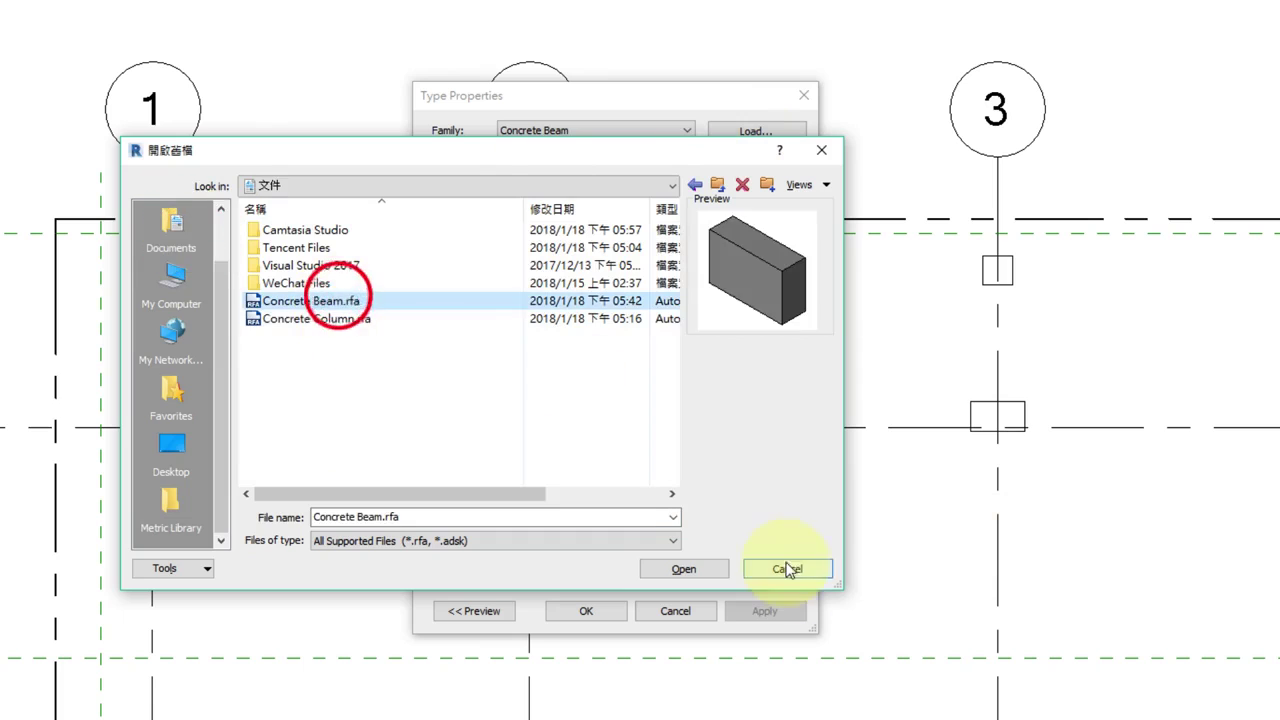
left_click(785, 567)
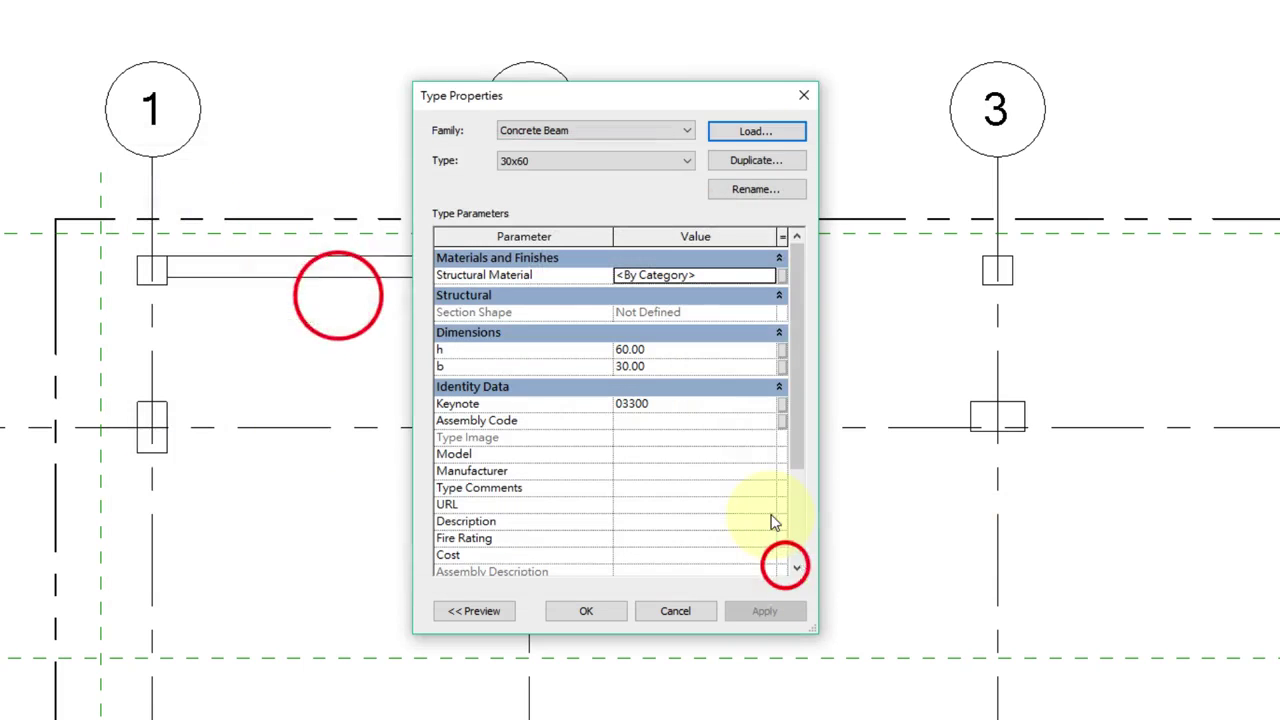
Duplicate the 30x60 concrete beam type as "30x60 2" and accept its h and b dimensions.
left_click(748, 163)
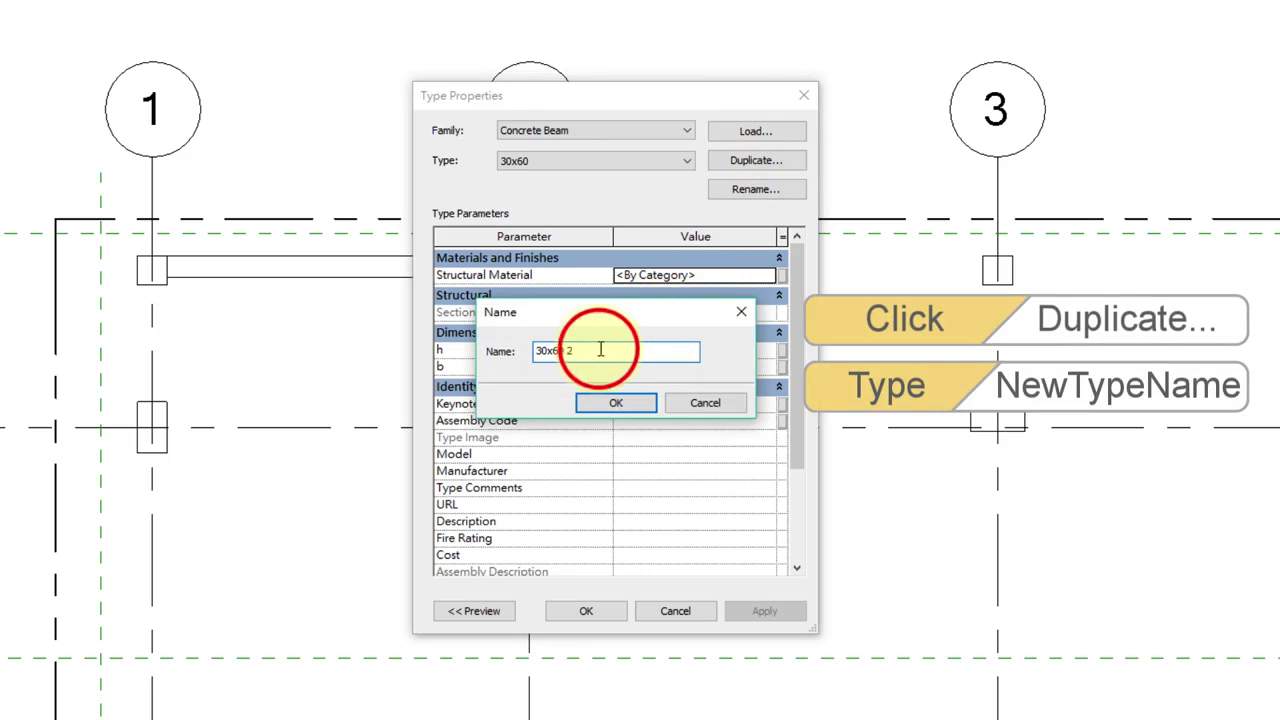
left_click(610, 400)
left_click(660, 347)
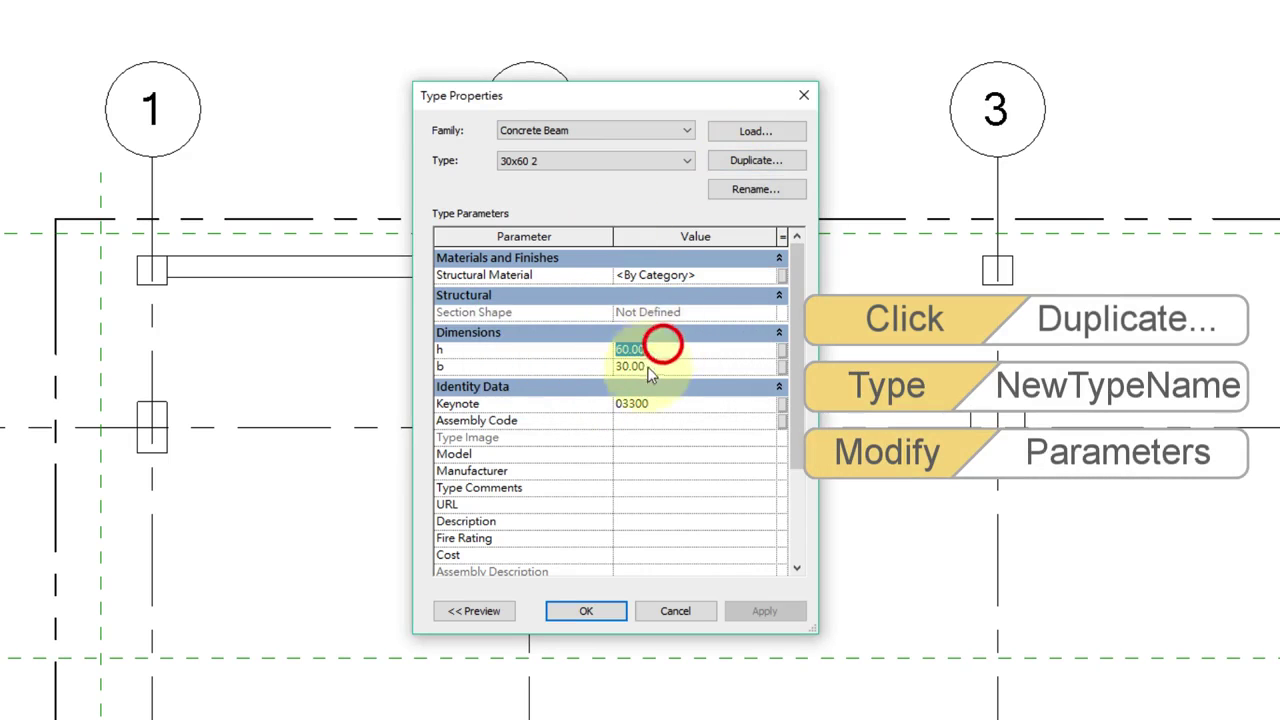
left_click(585, 612)
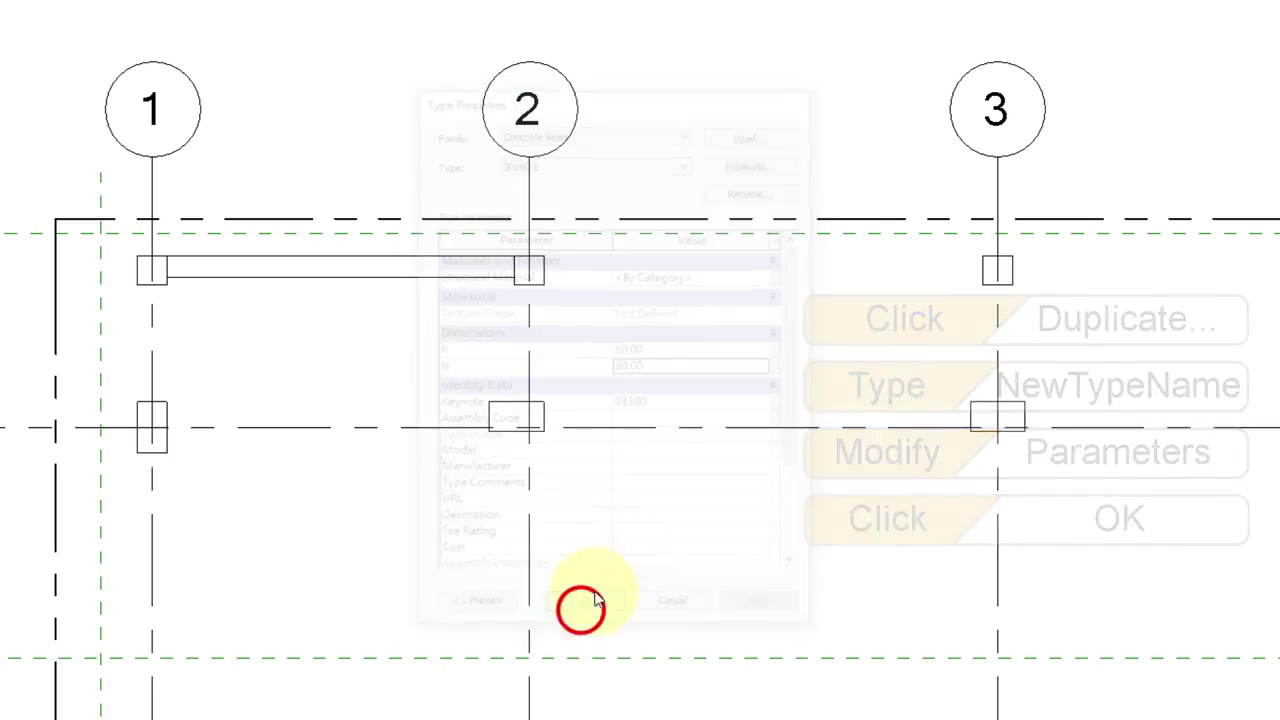